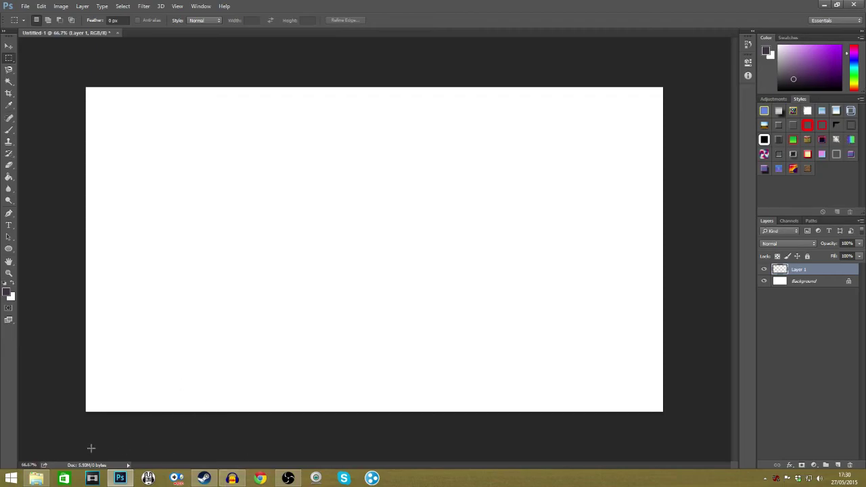
Step: In File Explorer, open Pictures > thumbnails > MAY 2015 and view the finished TERRARIA.jpg thumbnail, closing the preview again
{"action": "left_click", "coordinate": [36, 479]}
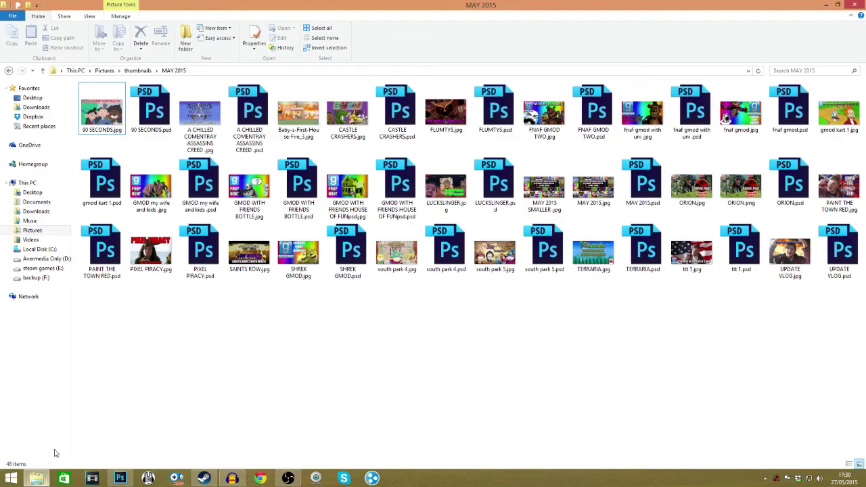
{"action": "left_click", "coordinate": [32, 231]}
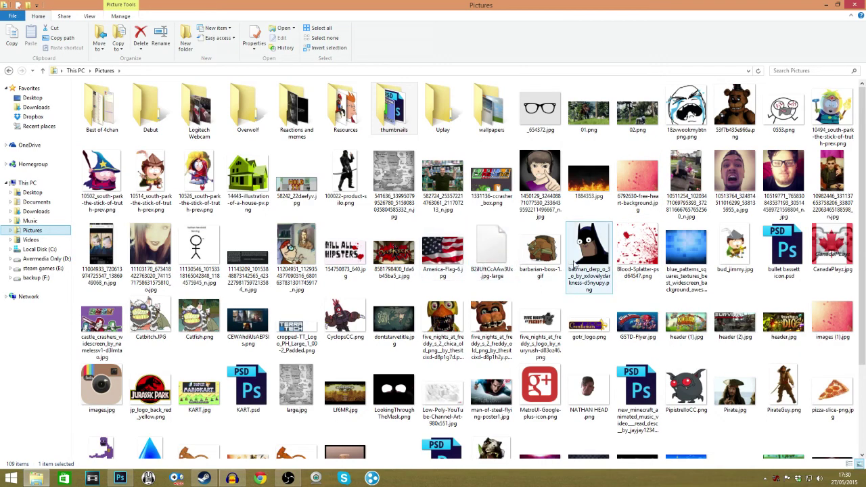
{"action": "left_click_drag", "start_coordinate": [864, 166], "coordinate": [857, 251]}
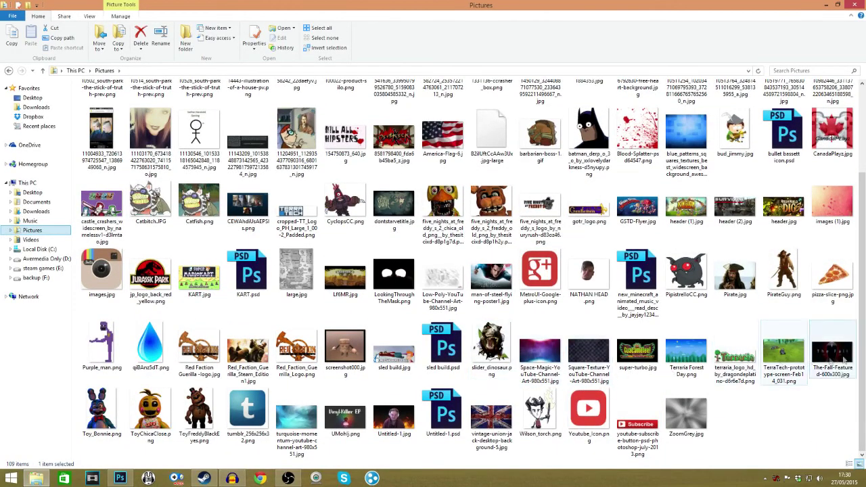
{"action": "left_click_drag", "start_coordinate": [862, 345], "coordinate": [862, 257]}
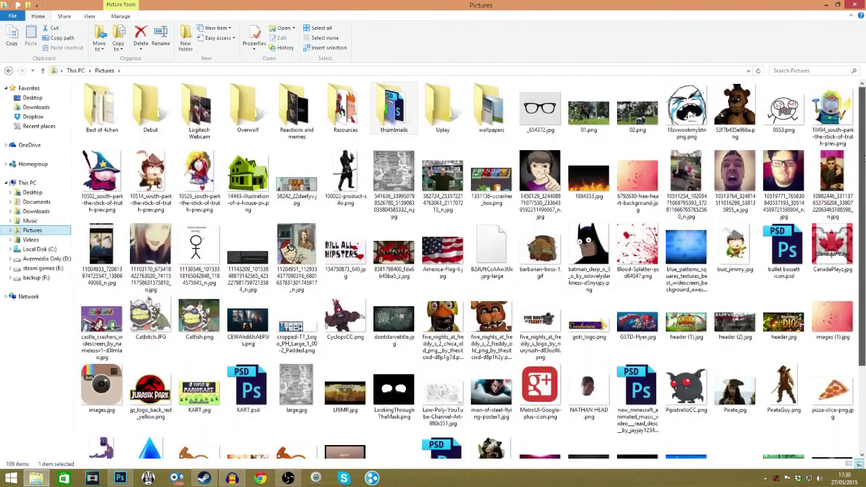
{"action": "double_click", "coordinate": [406, 122]}
{"action": "double_click", "coordinate": [151, 112]}
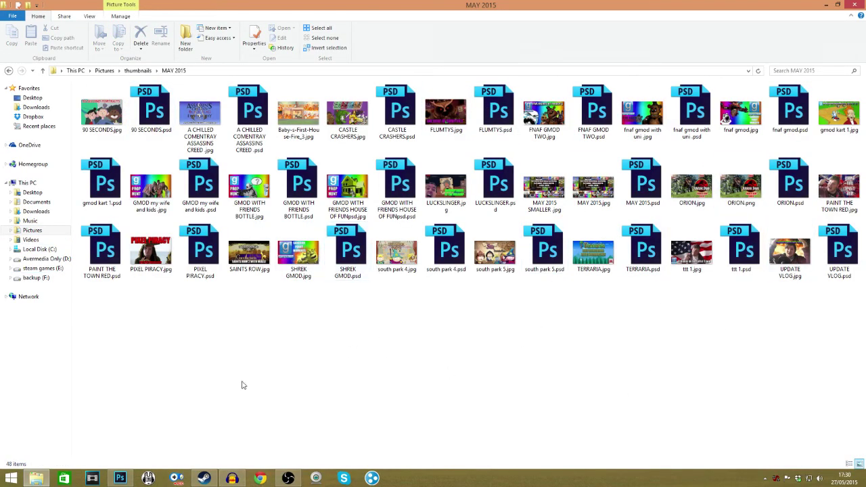
{"action": "left_click", "coordinate": [594, 261]}
{"action": "double_click", "coordinate": [594, 262]}
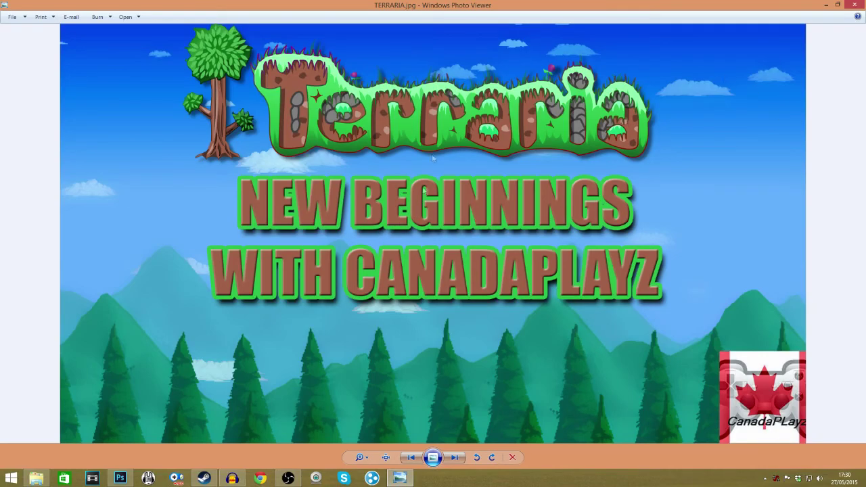
{"action": "left_click", "coordinate": [855, 4]}
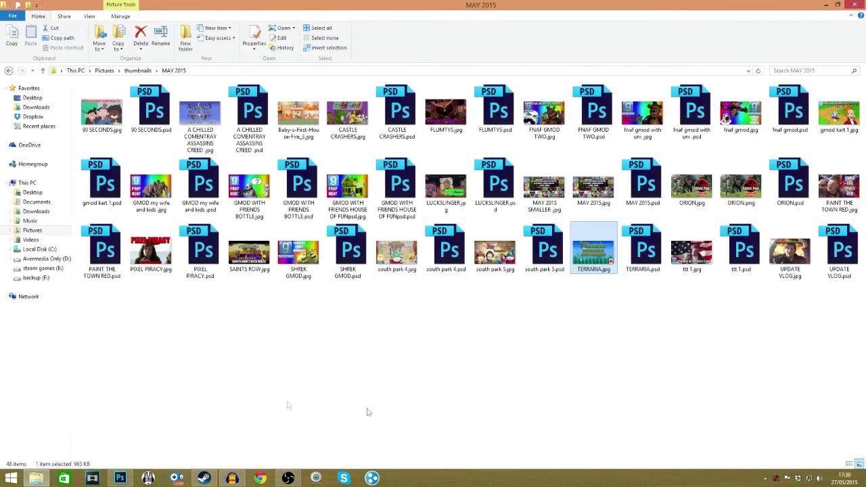
Step: Place Terraria Forest Day.png from the Pictures folder into the Photoshop document as the full-canvas background
{"action": "left_click", "coordinate": [32, 230]}
{"action": "scroll", "coordinate": [844, 374], "scroll_direction": "down", "scroll_amount": 5}
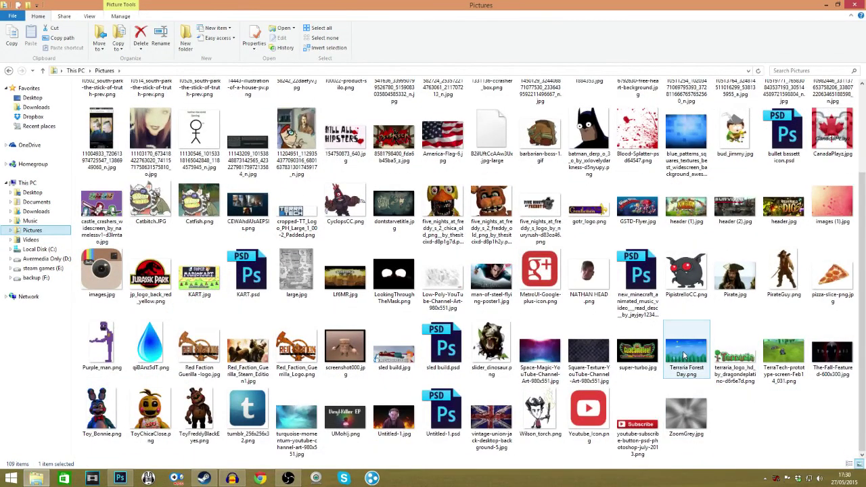
{"action": "left_click_drag", "start_coordinate": [699, 357], "coordinate": [264, 310]}
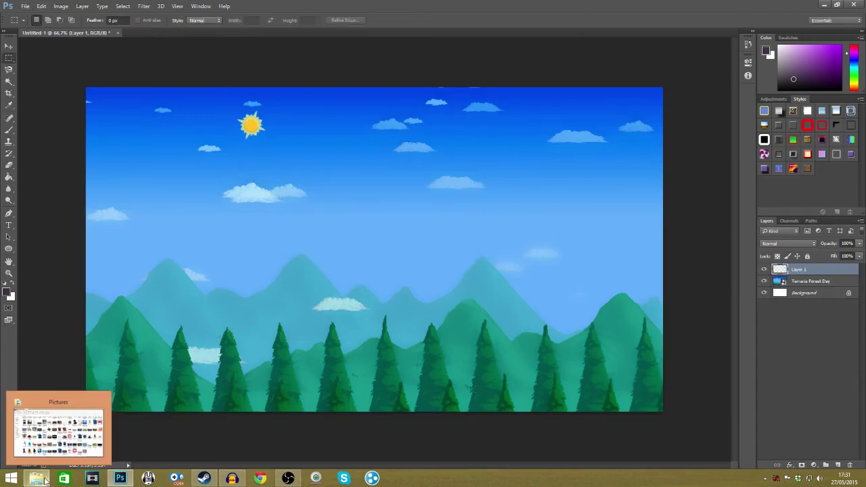
Step: Place the HD Terraria logo PNG from the Pictures folder, scaled to about 343% and positioned across the upper part of the canvas
{"action": "left_click", "coordinate": [44, 480]}
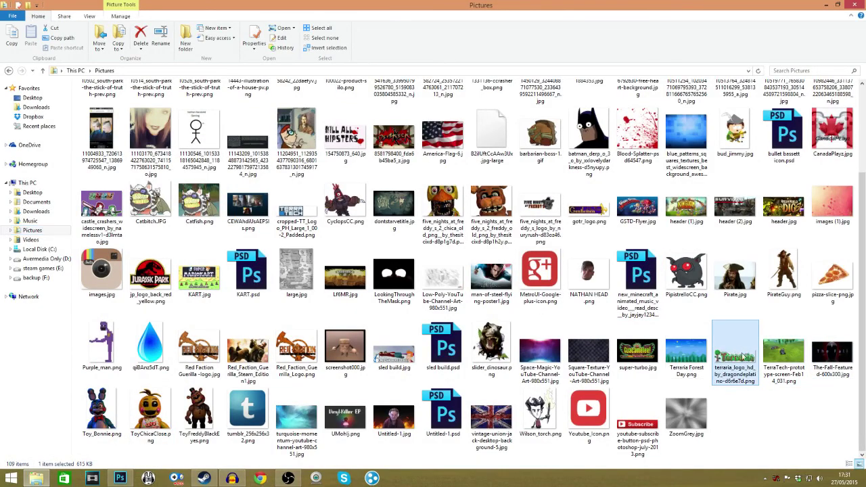
{"action": "left_click_drag", "start_coordinate": [748, 365], "coordinate": [300, 180]}
{"action": "left_click_drag", "start_coordinate": [360, 249], "coordinate": [262, 119]}
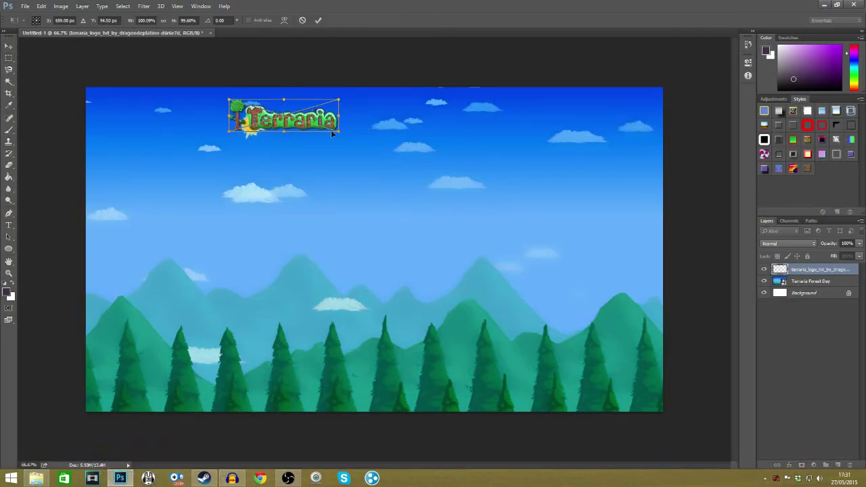
{"action": "left_click_drag", "start_coordinate": [338, 133], "coordinate": [607, 208]}
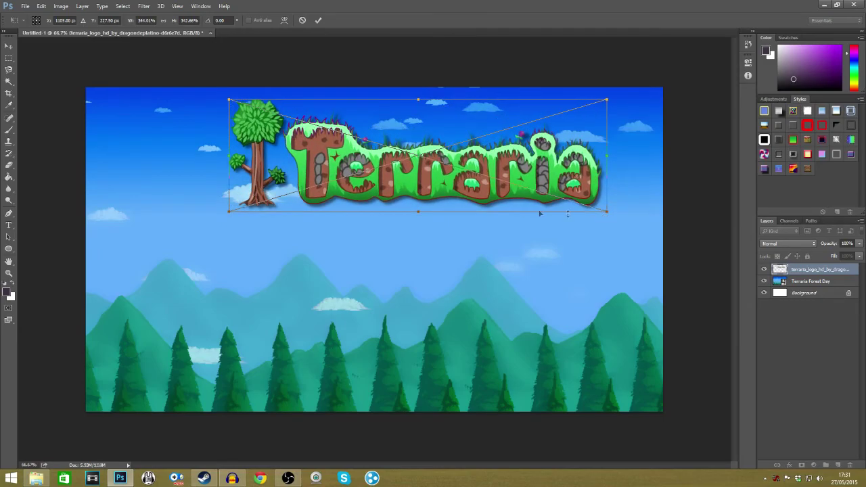
{"action": "left_click_drag", "start_coordinate": [463, 200], "coordinate": [446, 185]}
{"action": "key", "text": "Return"}
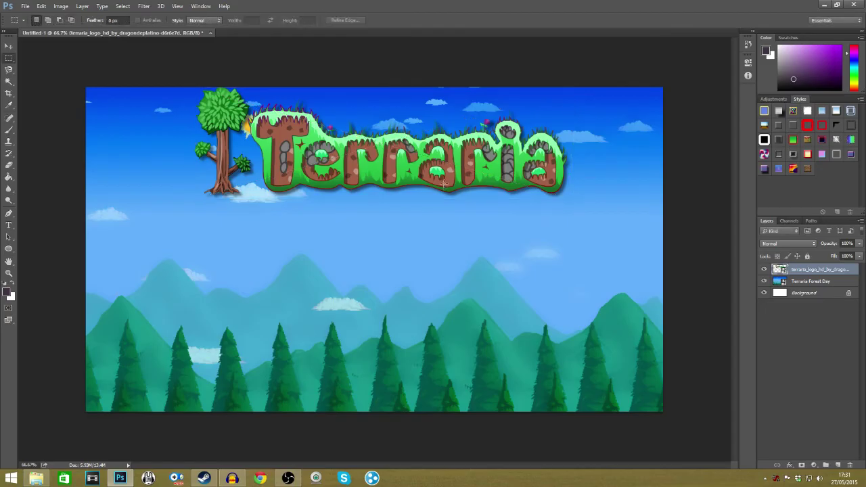
Step: Switch to Chrome, search Google Images for terraria and narrow the results to the Logo category
{"action": "key", "text": "alt+Tab"}
{"action": "type", "text": "terra"}
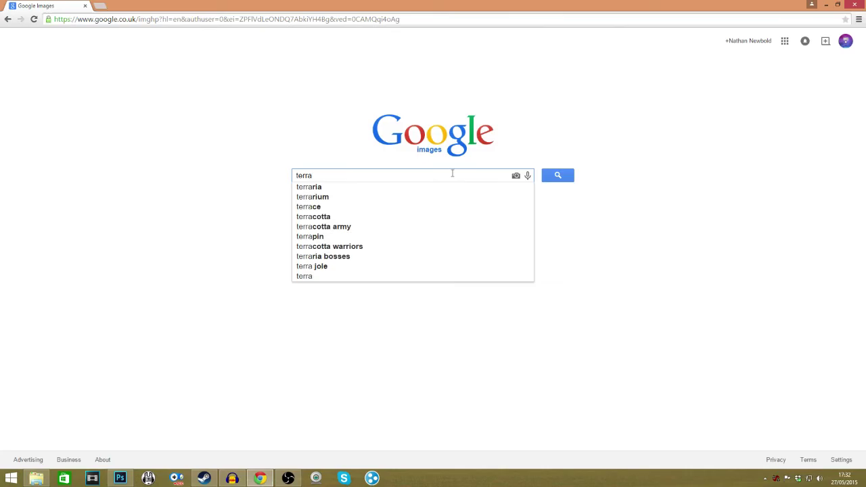
{"action": "left_click", "coordinate": [357, 188]}
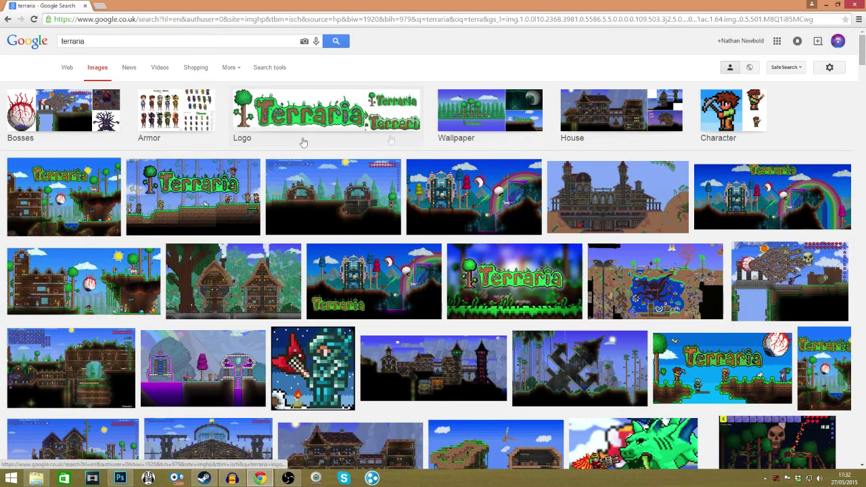
{"action": "scroll", "coordinate": [326, 313], "scroll_direction": "down", "scroll_amount": 2}
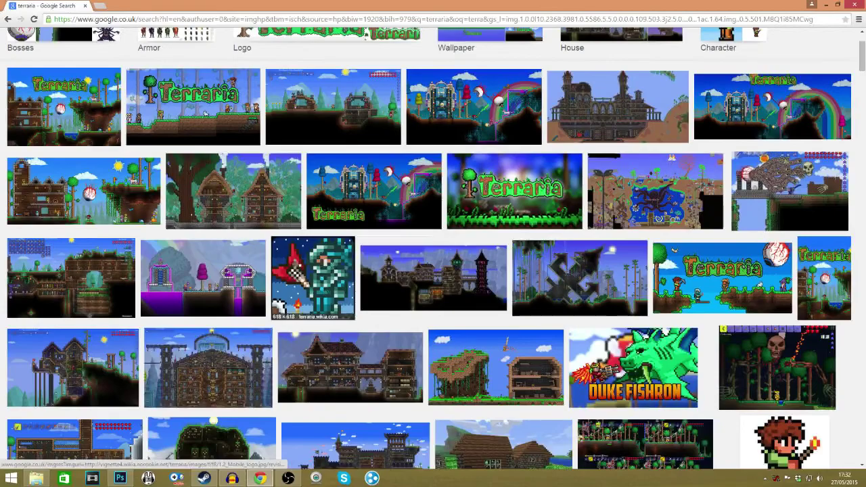
{"action": "scroll", "coordinate": [287, 321], "scroll_direction": "up", "scroll_amount": 2}
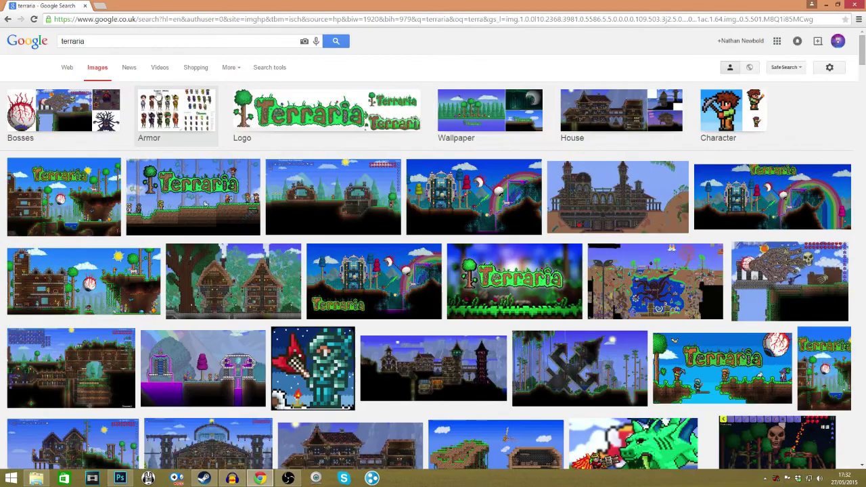
{"action": "left_click", "coordinate": [313, 110]}
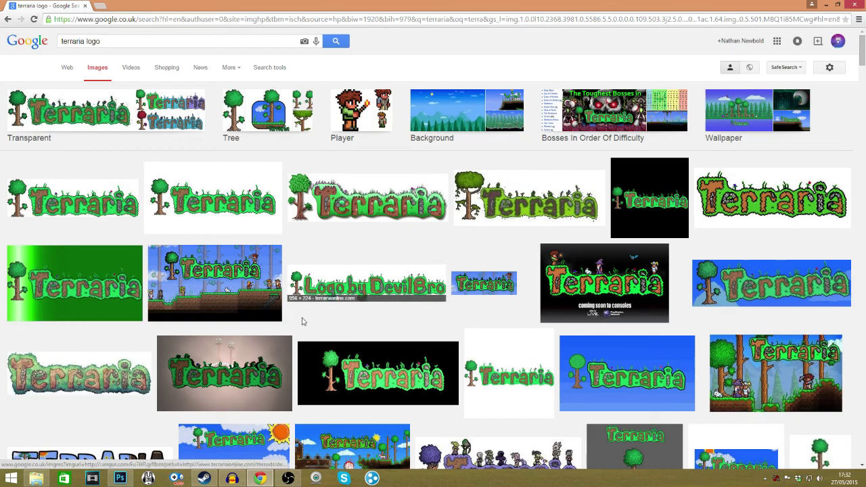
Step: Try to save the full-size Terraria Logo HD image, cancelling the save and returning to the image results
{"action": "left_click", "coordinate": [364, 195]}
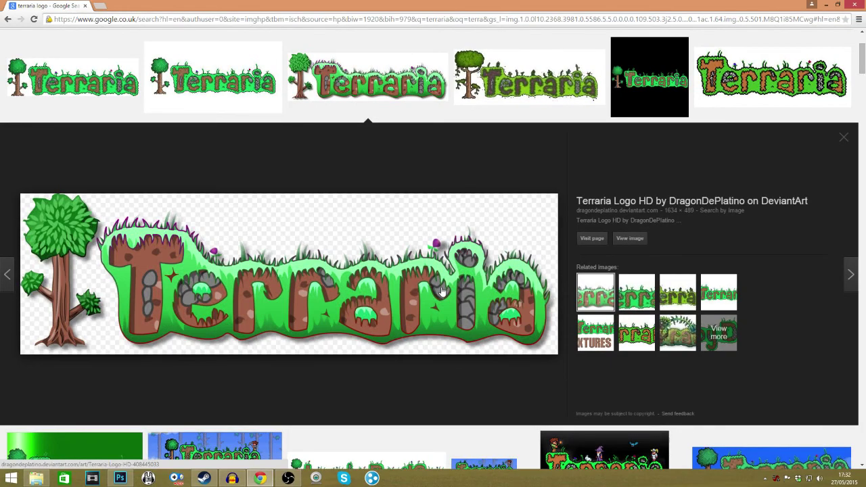
{"action": "right_click", "coordinate": [425, 337]}
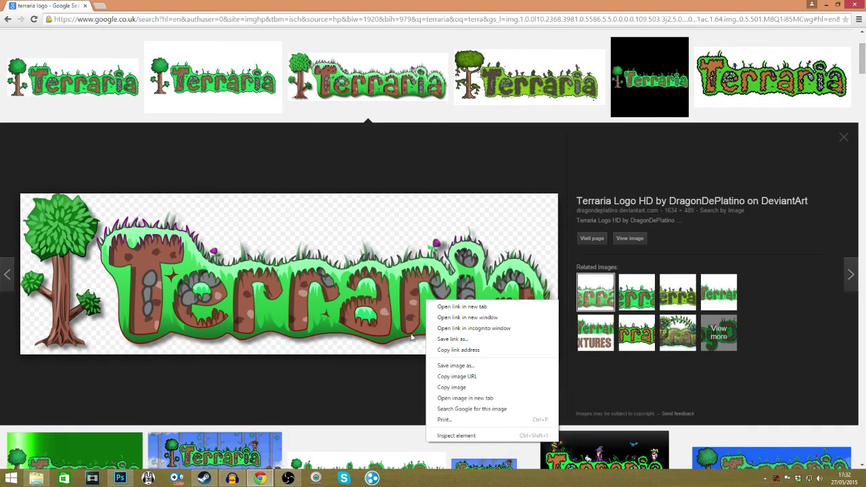
{"action": "left_click", "coordinate": [640, 240]}
{"action": "right_click", "coordinate": [475, 201]}
{"action": "left_click", "coordinate": [522, 215]}
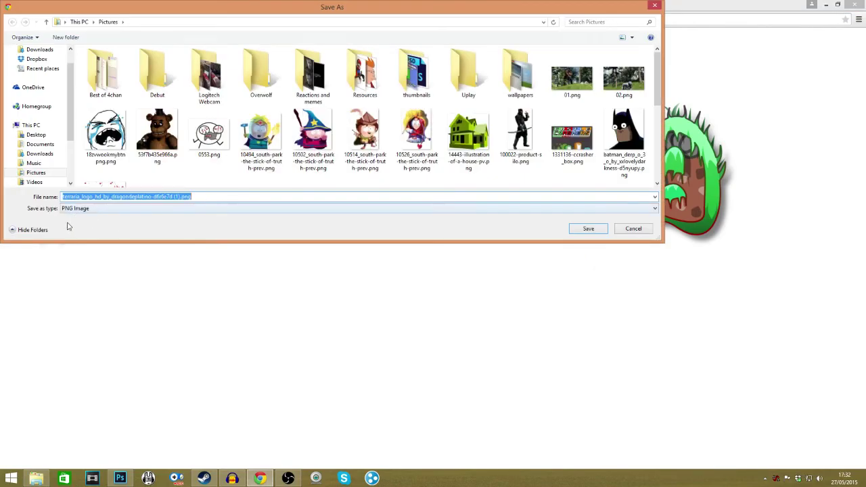
{"action": "left_click", "coordinate": [633, 228]}
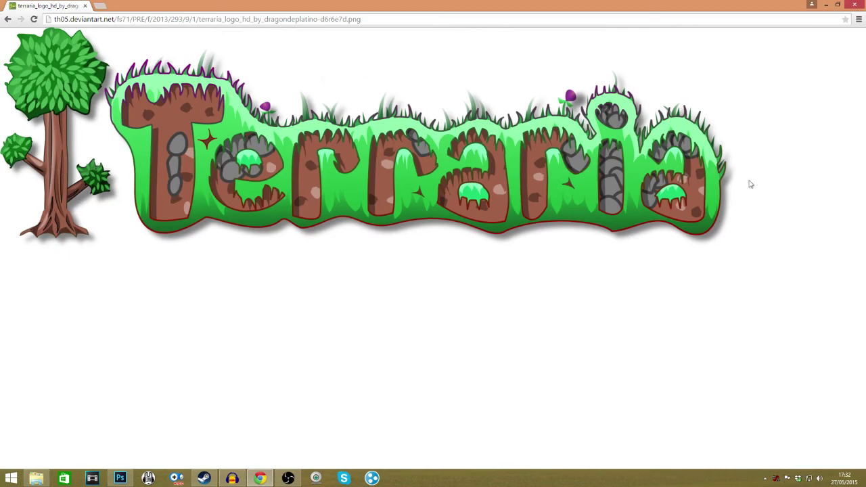
{"action": "key", "text": "alt+Left"}
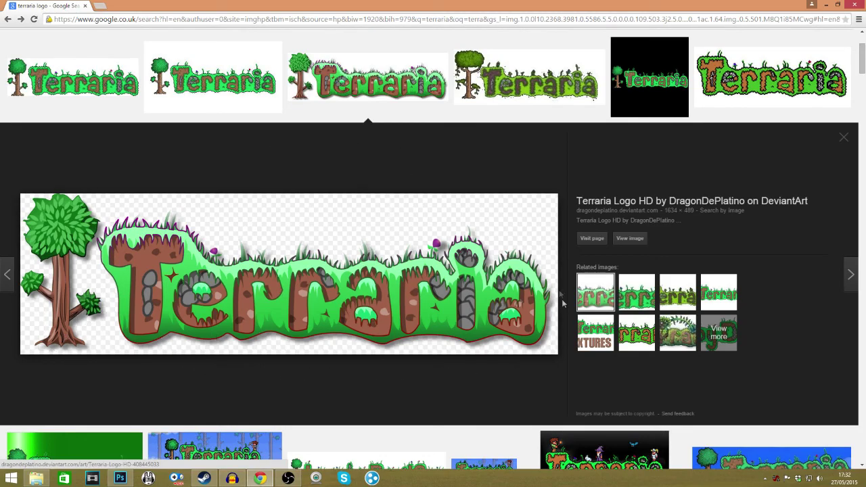
{"action": "left_click", "coordinate": [844, 138]}
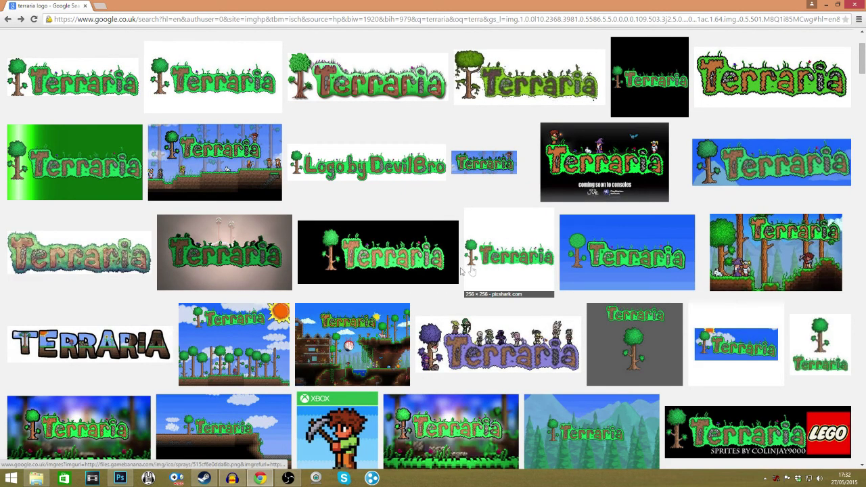
Step: Open another Terraria logo result at full size and save it as Terraria-logo.jpg in the Pictures folder
{"action": "left_click", "coordinate": [356, 263]}
{"action": "left_click", "coordinate": [631, 238]}
{"action": "right_click", "coordinate": [130, 95]}
{"action": "left_click", "coordinate": [163, 112]}
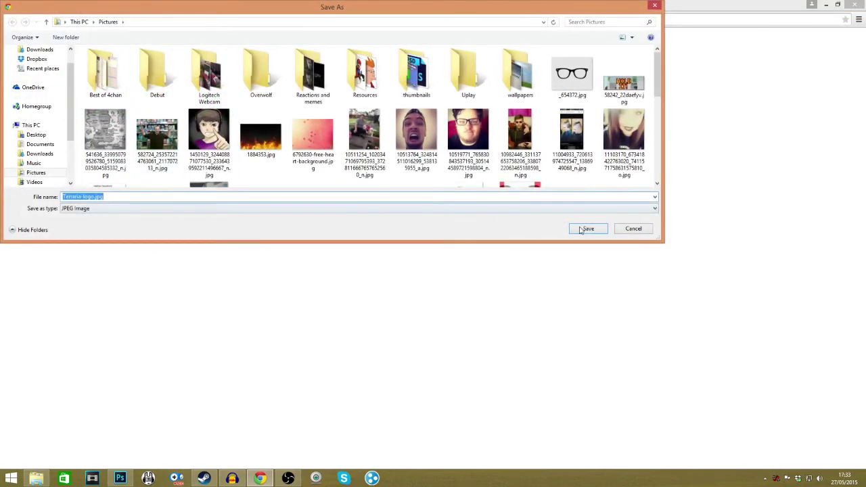
{"action": "left_click", "coordinate": [580, 229]}
Step: Place the downloaded Terraria-logo.jpg in the Photoshop document, scaled to about 267% and positioned over the middle of the canvas
{"action": "left_click_drag", "start_coordinate": [42, 458], "coordinate": [258, 353]}
{"action": "left_click_drag", "start_coordinate": [368, 278], "coordinate": [640, 102]}
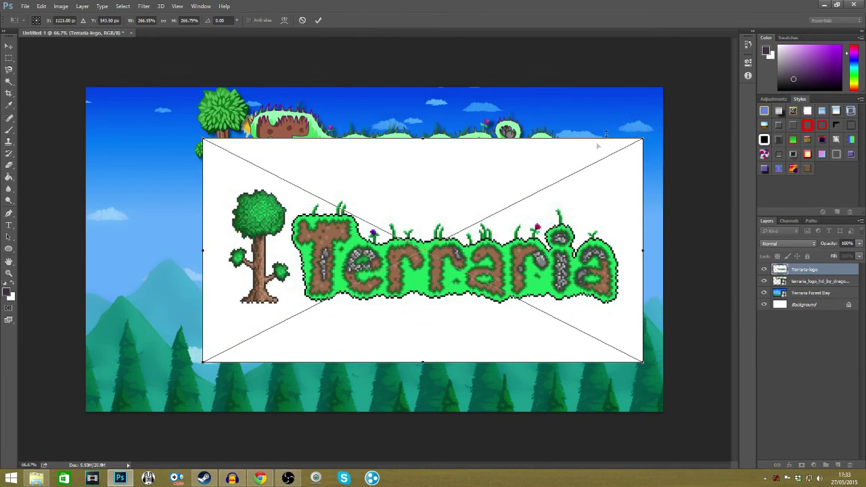
{"action": "left_click_drag", "start_coordinate": [565, 203], "coordinate": [494, 201]}
{"action": "key", "text": "Return"}
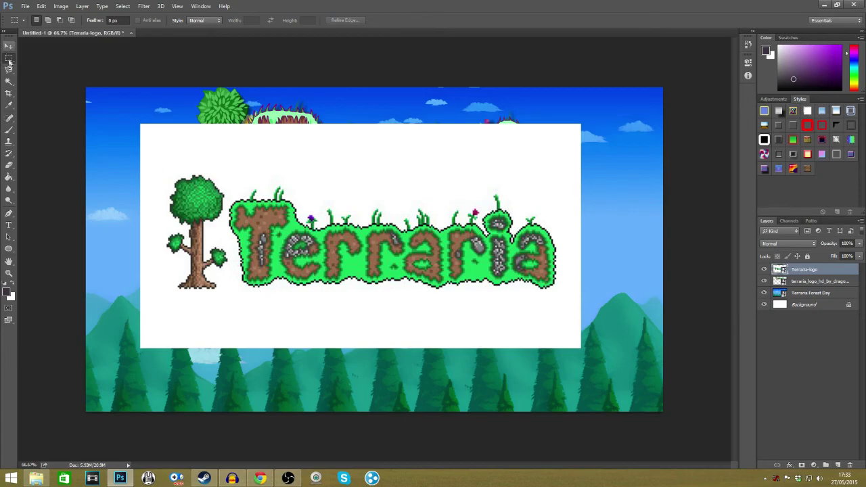
Step: Select the white background around the pixelated Terraria logo with the Magic Wand tool
{"action": "left_click", "coordinate": [12, 80]}
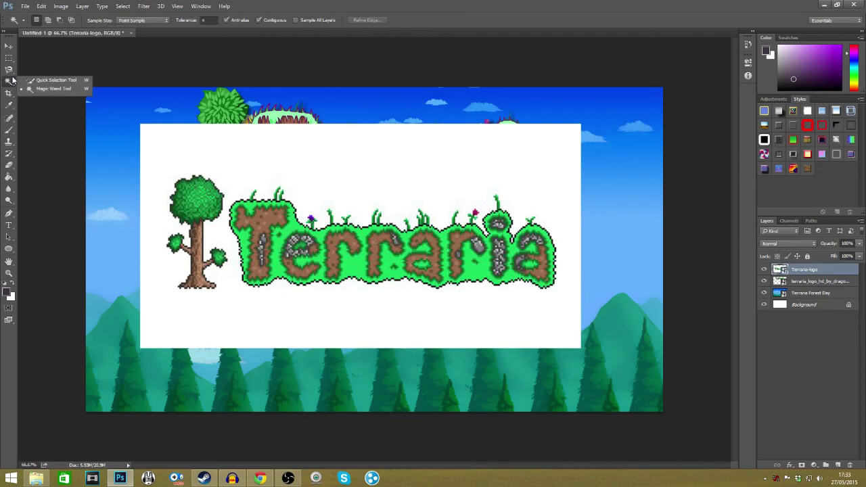
{"action": "left_click", "coordinate": [47, 88]}
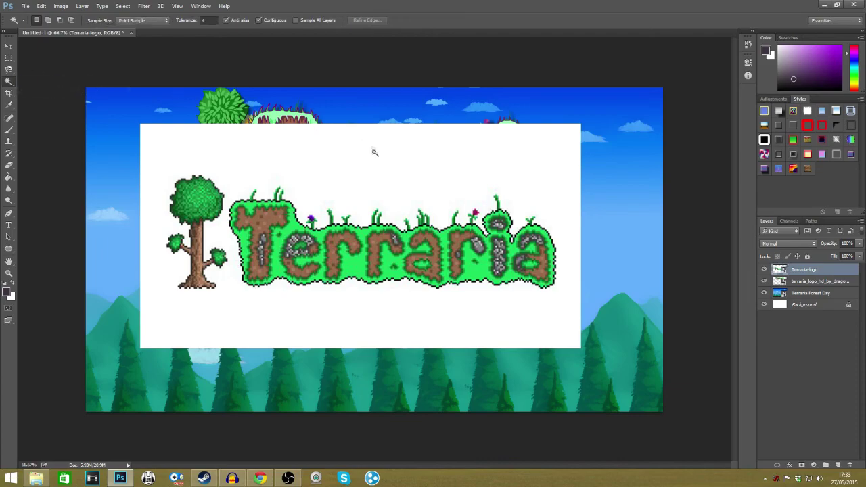
{"action": "left_click", "coordinate": [418, 170]}
{"action": "key", "text": "ctrl+j"}
{"action": "left_click", "coordinate": [445, 175]}
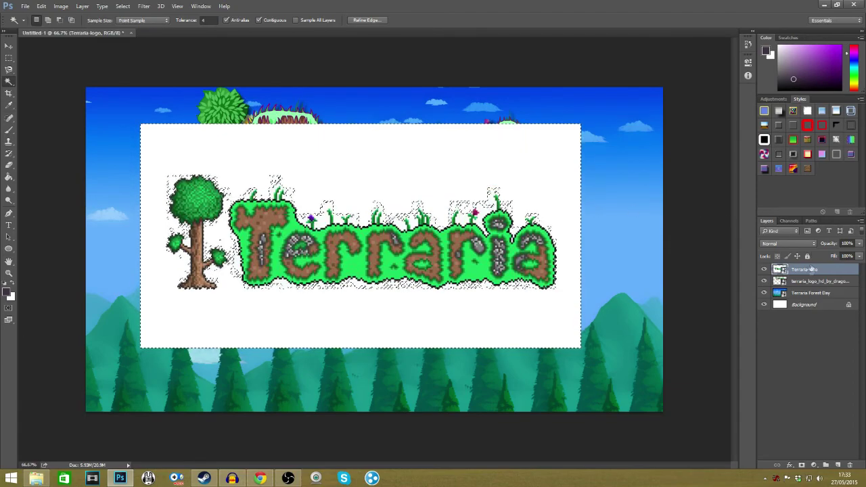
Step: Rasterize the Terraria-logo layer and delete the selected white background
{"action": "right_click", "coordinate": [812, 269]}
{"action": "left_click", "coordinate": [779, 238]}
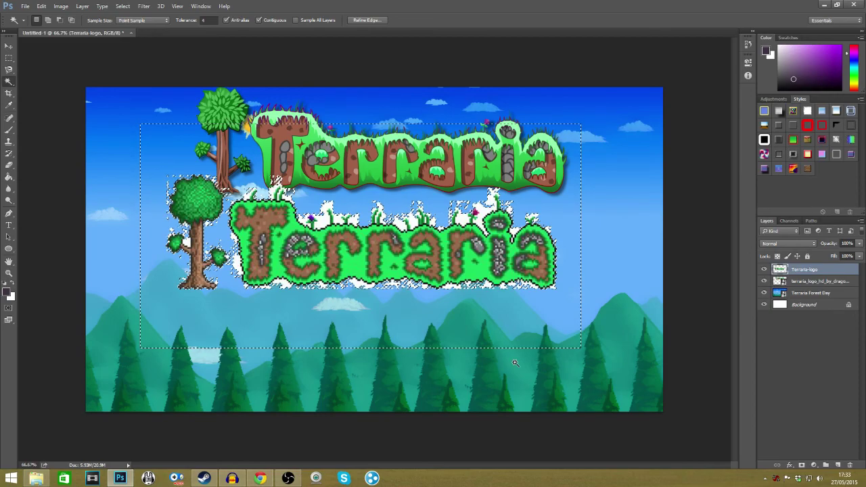
Step: Undo the deletion of the white background and deselect it
{"action": "right_click", "coordinate": [358, 318]}
{"action": "left_click", "coordinate": [332, 329]}
{"action": "key", "text": "ctrl+z"}
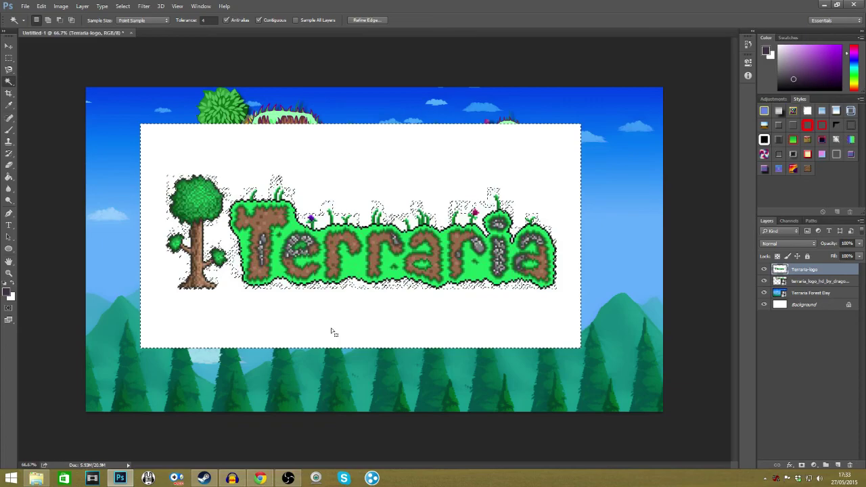
{"action": "right_click", "coordinate": [331, 333]}
{"action": "left_click", "coordinate": [366, 234]}
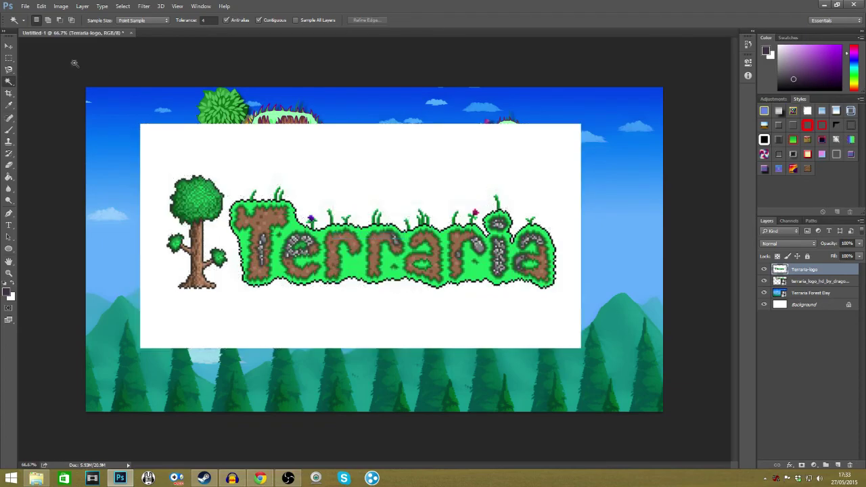
Step: Select the white background around the pixelated Terraria logo with the Quick Selection tool and delete it
{"action": "right_click", "coordinate": [12, 80]}
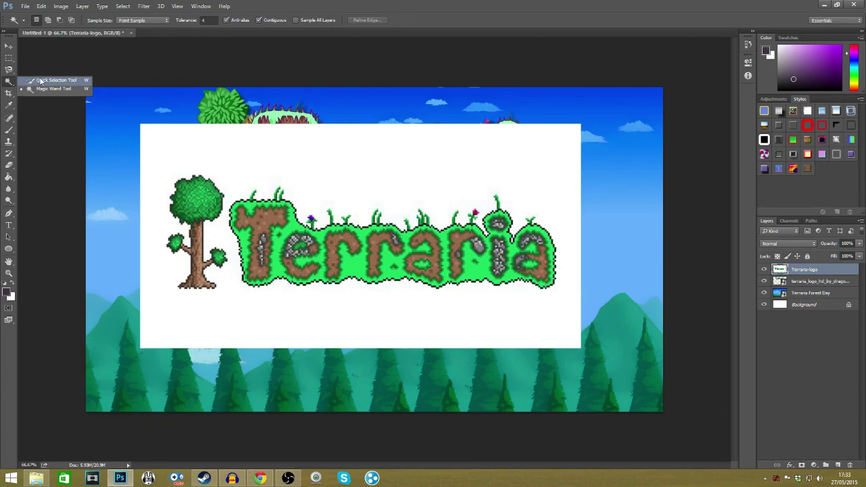
{"action": "left_click", "coordinate": [40, 81]}
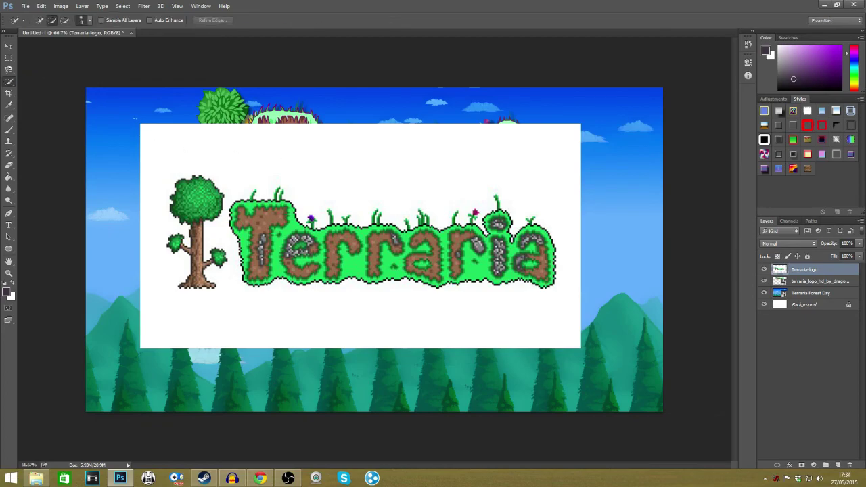
{"action": "mouse_move", "coordinate": [131, 118]}
{"action": "left_mouse_down"}
{"action": "mouse_move", "coordinate": [253, 195]}
{"action": "mouse_move", "coordinate": [362, 226]}
{"action": "mouse_move", "coordinate": [521, 177]}
{"action": "mouse_move", "coordinate": [535, 215]}
{"action": "mouse_move", "coordinate": [470, 221]}
{"action": "mouse_move", "coordinate": [596, 233]}
{"action": "mouse_move", "coordinate": [175, 242]}
{"action": "left_mouse_up"}
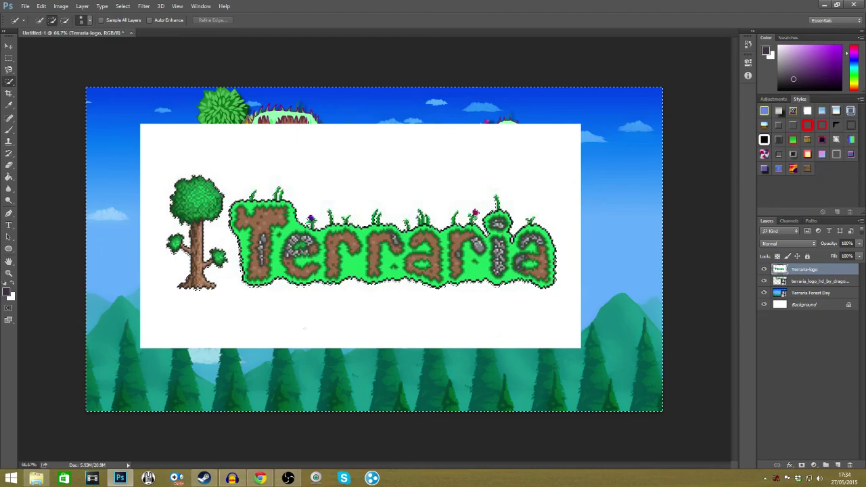
{"action": "left_click", "coordinate": [305, 328]}
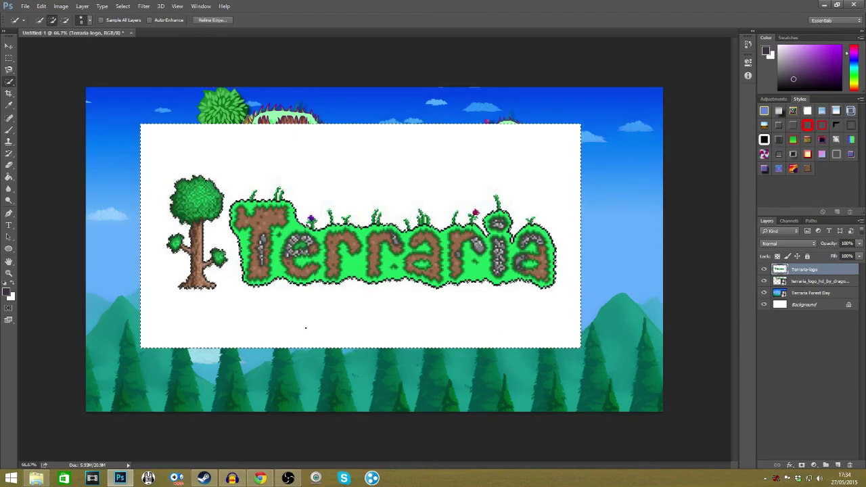
{"action": "key", "text": "Delete"}
Step: Remove the leftover white patches between the grass blades on top of the pixelated logo with the Magic Wand tool
{"action": "key", "text": "z"}
{"action": "left_click", "coordinate": [325, 279]}
{"action": "left_click", "coordinate": [325, 279]}
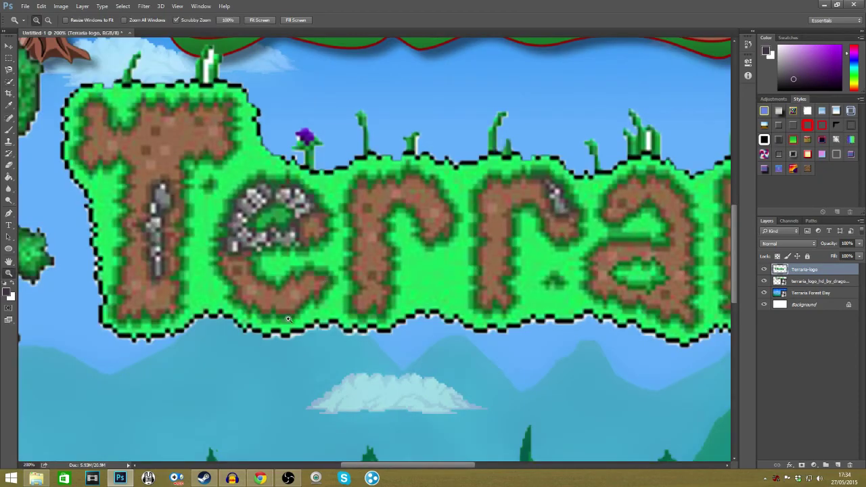
{"action": "left_click_drag", "start_coordinate": [400, 465], "coordinate": [385, 437]}
{"action": "scroll", "coordinate": [363, 394], "scroll_direction": "up", "scroll_amount": 3}
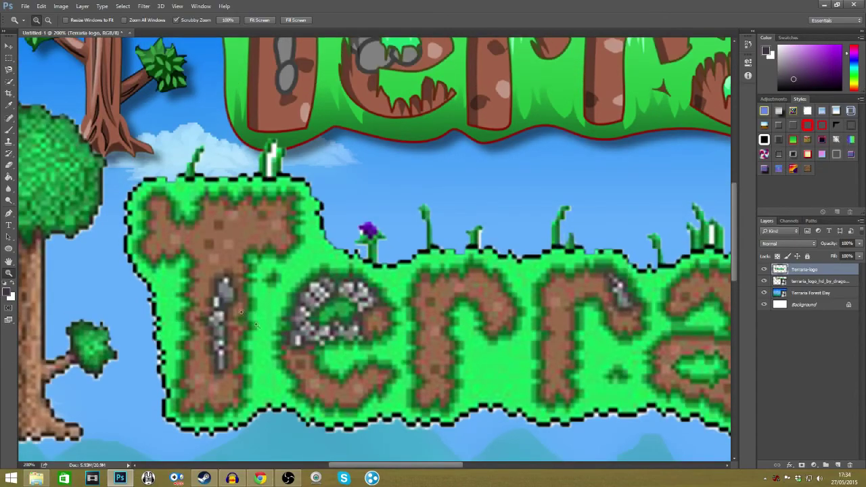
{"action": "left_click_drag", "start_coordinate": [11, 83], "coordinate": [48, 92]}
{"action": "left_click", "coordinate": [270, 154]}
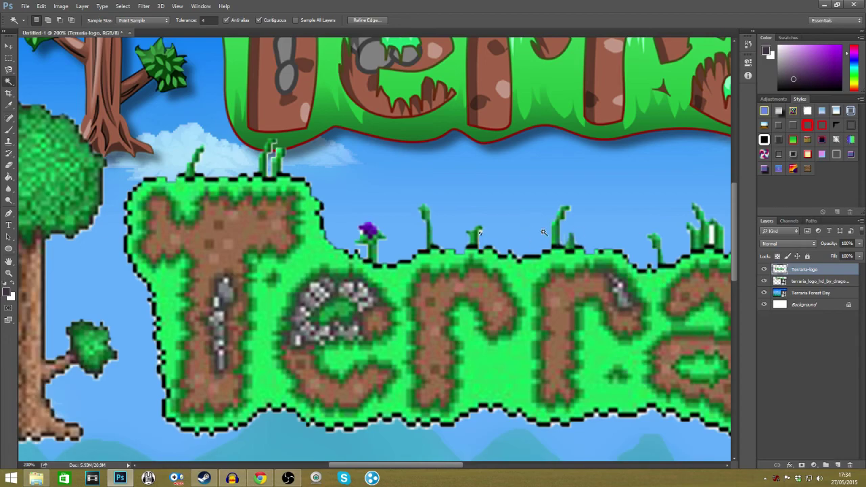
{"action": "scroll", "coordinate": [609, 233], "scroll_direction": "down", "scroll_amount": 1}
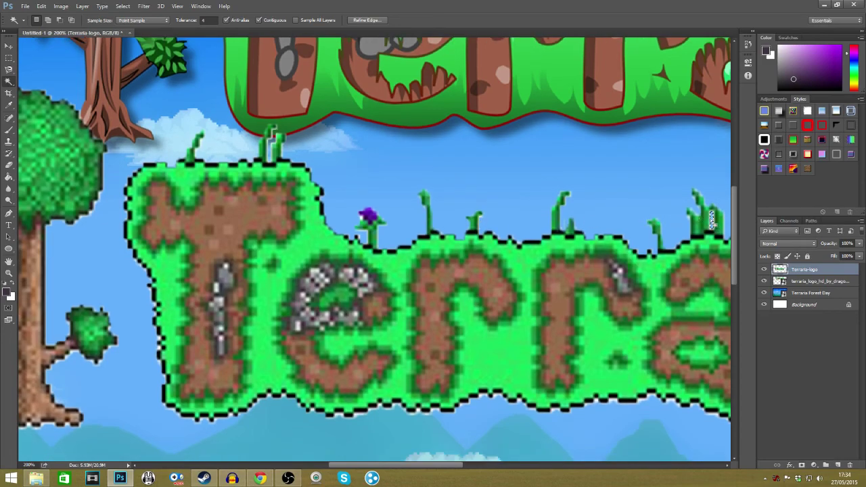
Step: Clear the selection, delete the Terraria-logo layer and fit the whole canvas in view
{"action": "right_click", "coordinate": [566, 209]}
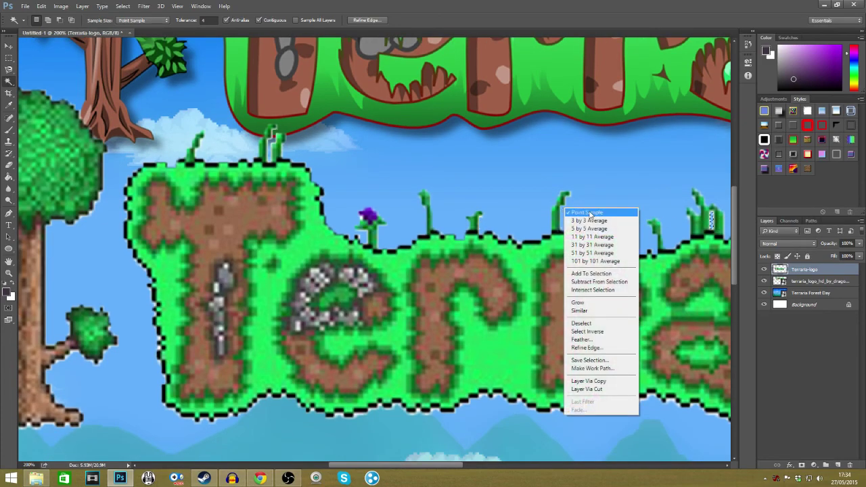
{"action": "left_click", "coordinate": [582, 323]}
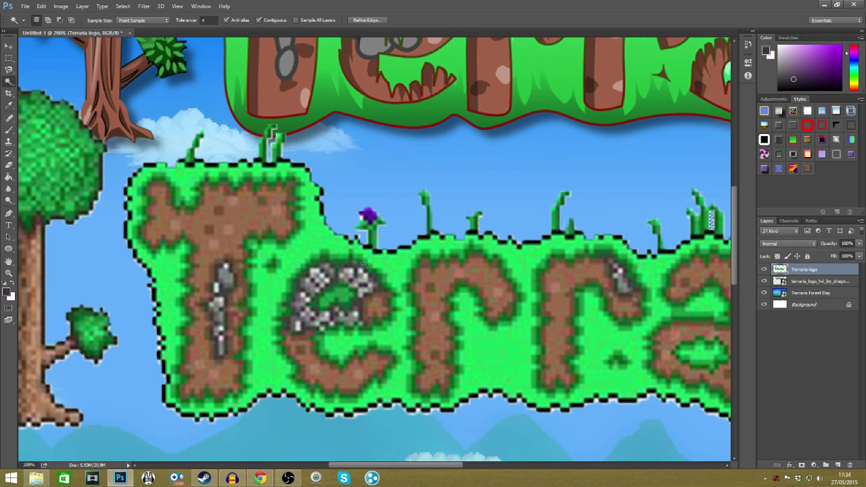
{"action": "key", "text": "Delete"}
{"action": "key", "text": "ctrl+0"}
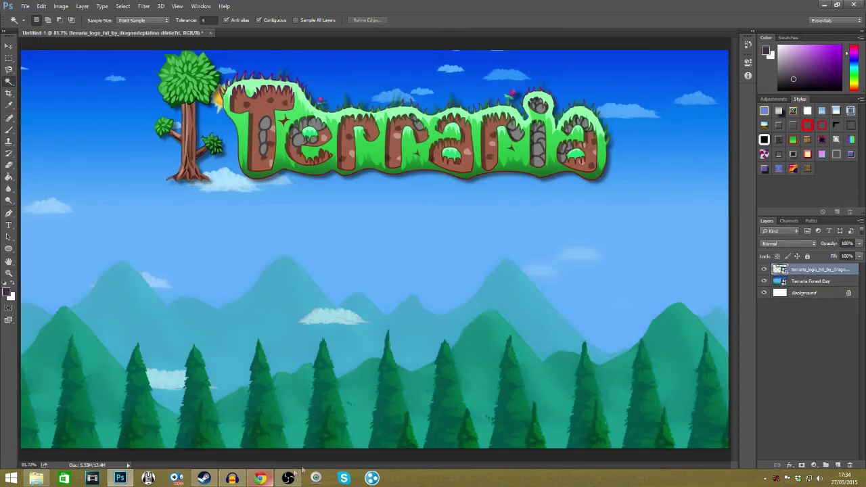
Step: Add a wide text box below the Terraria logo reading "NEW BEGINNINGS WITH CANADAPLAYZ" in centered 150 pt Impact Regular
{"action": "left_click", "coordinate": [8, 225]}
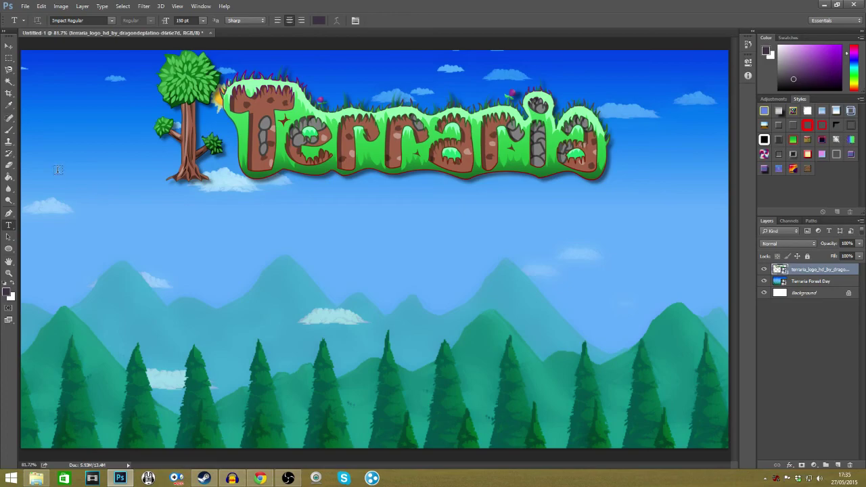
{"action": "left_click_drag", "start_coordinate": [77, 207], "coordinate": [681, 351]}
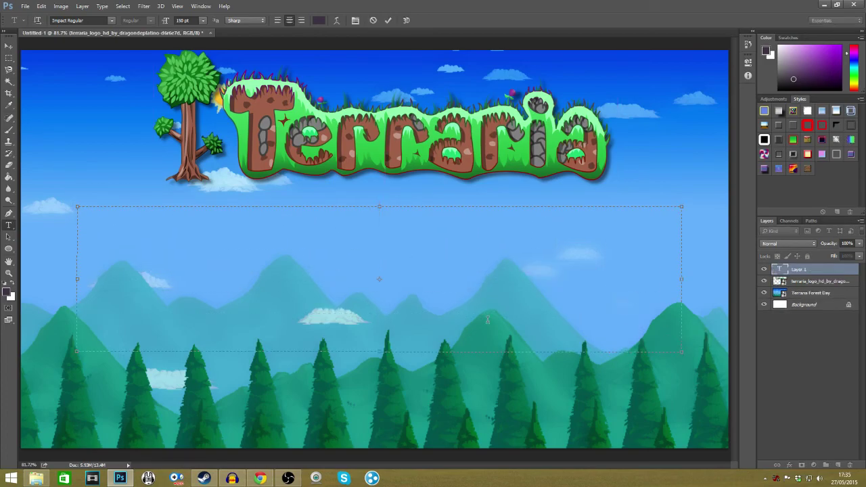
{"action": "key", "text": "ctrl+v"}
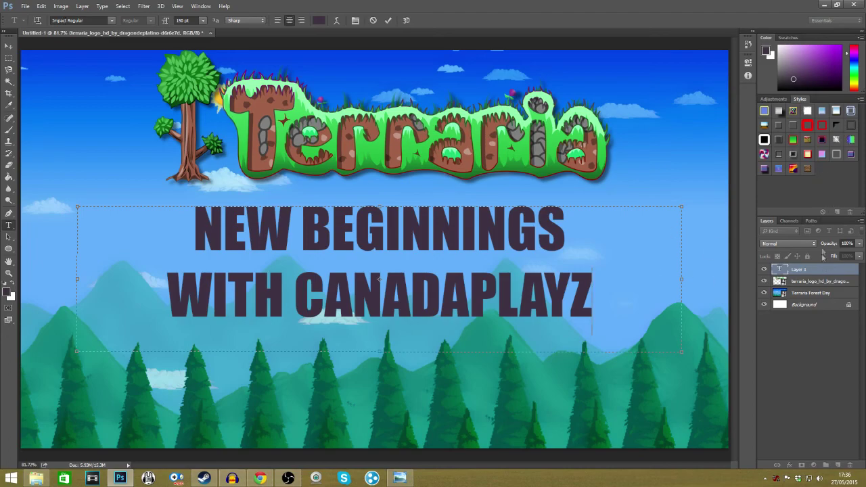
Step: Try a red outline style preset on the Terraria logo layer and undo it
{"action": "left_click", "coordinate": [773, 99]}
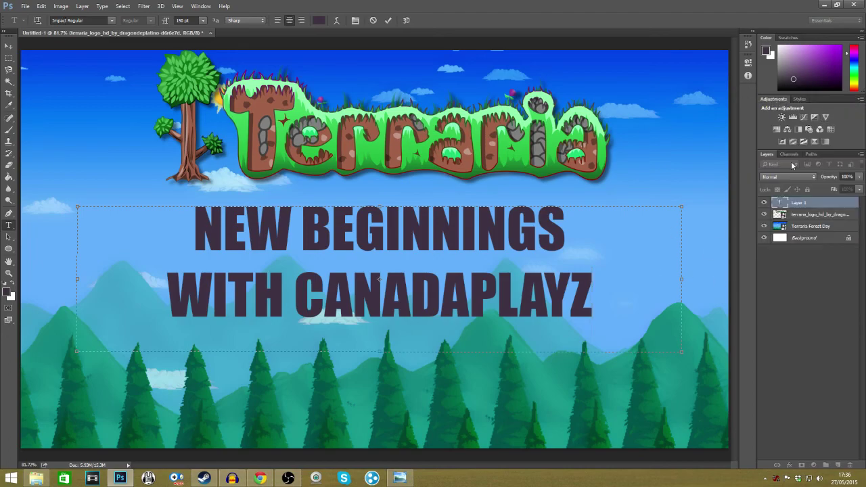
{"action": "left_click", "coordinate": [800, 99]}
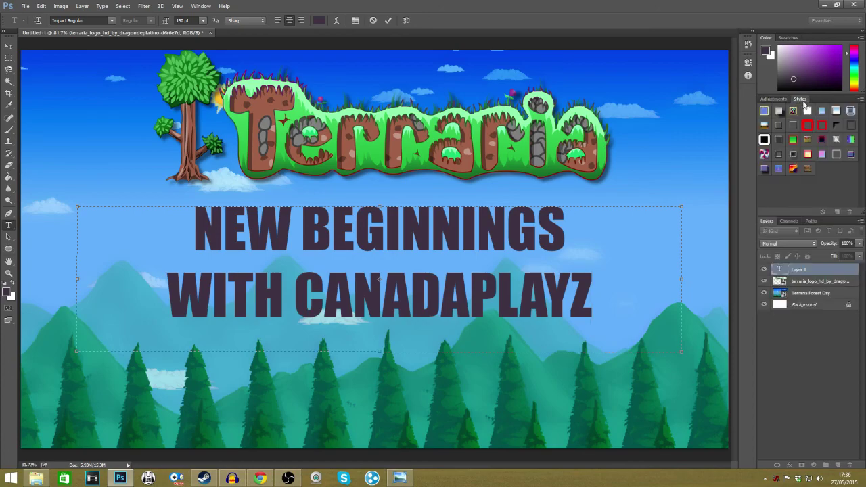
{"action": "left_click", "coordinate": [860, 100]}
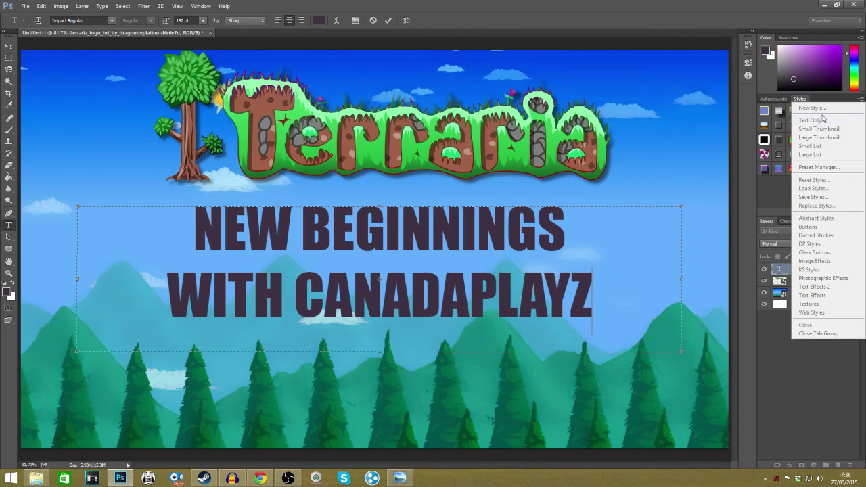
{"action": "left_click", "coordinate": [816, 296]}
{"action": "left_click", "coordinate": [419, 176]}
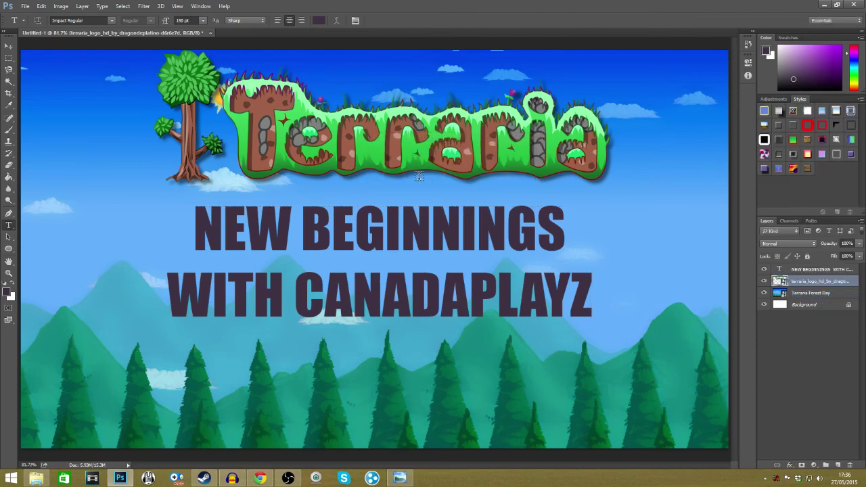
{"action": "left_click", "coordinate": [818, 126]}
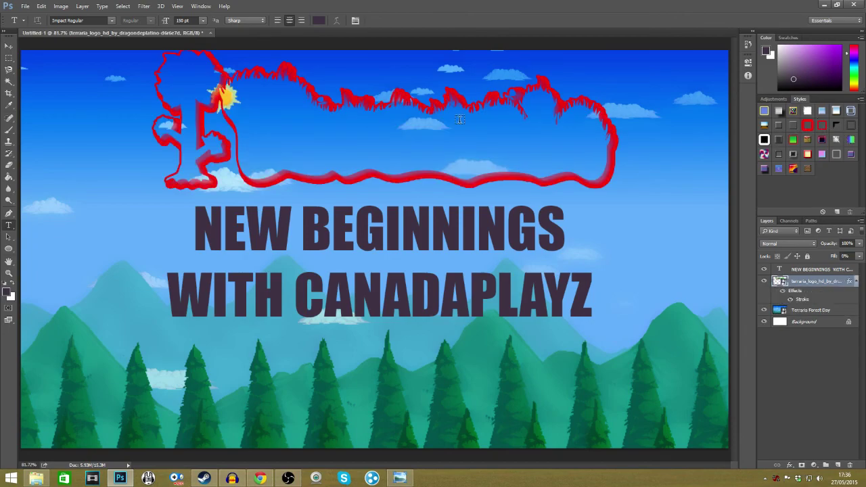
{"action": "key", "text": "ctrl+z"}
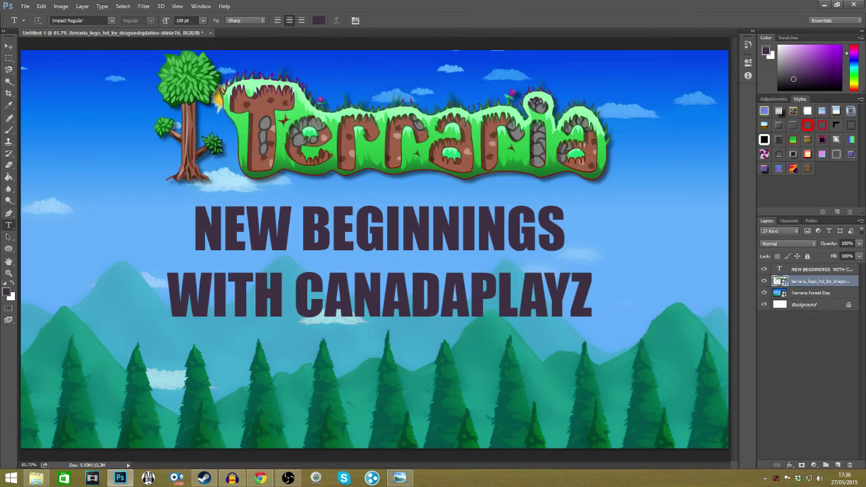
Step: Apply the thin red outline style preset to the "NEW BEGINNINGS WITH CANADAPLAYZ" text layer
{"action": "left_click", "coordinate": [813, 270]}
{"action": "left_click", "coordinate": [820, 125]}
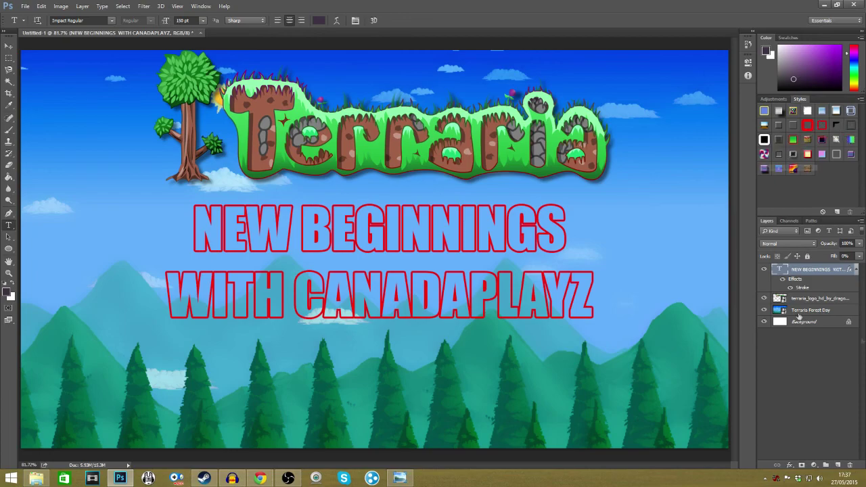
{"action": "right_click", "coordinate": [796, 272]}
{"action": "key", "text": "Escape"}
Step: Change the text layer's stroke color to the green #2bc048 sampled from the Terraria logo
{"action": "right_click", "coordinate": [819, 286]}
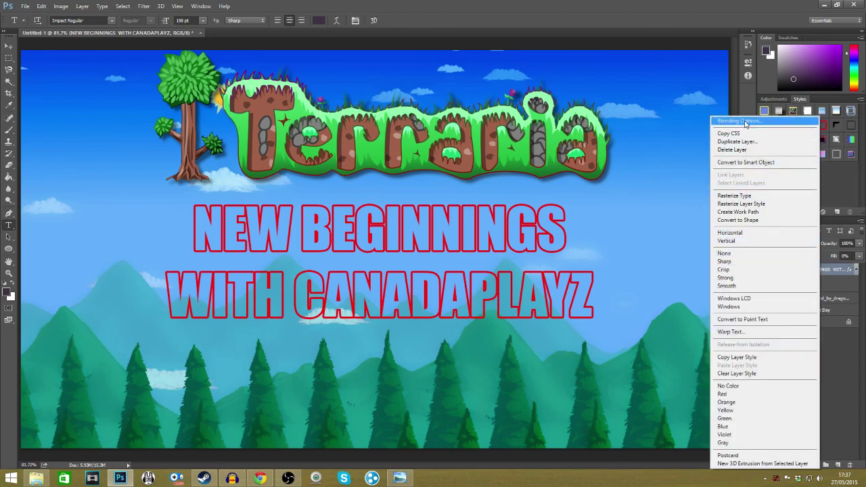
{"action": "left_click", "coordinate": [744, 122]}
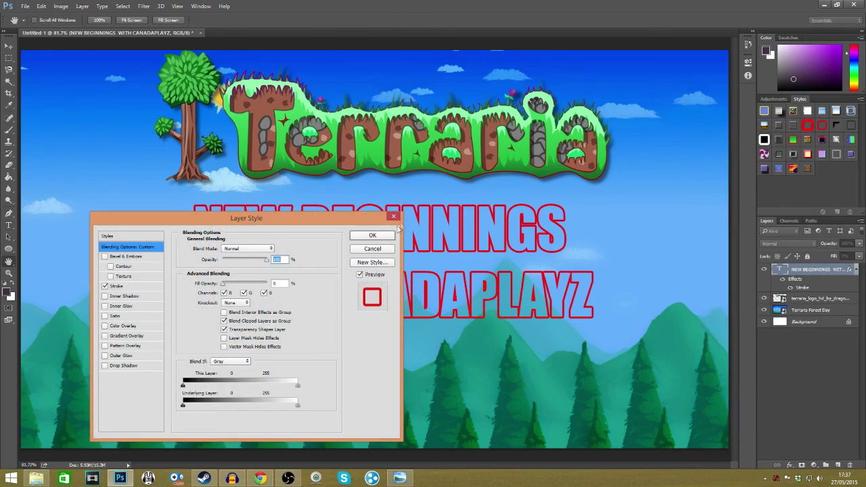
{"action": "left_click_drag", "start_coordinate": [399, 218], "coordinate": [587, 58]}
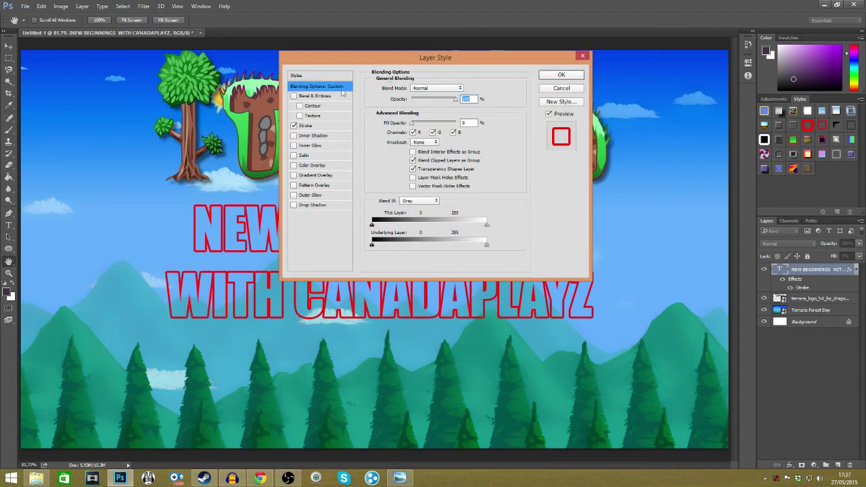
{"action": "left_click", "coordinate": [310, 127]}
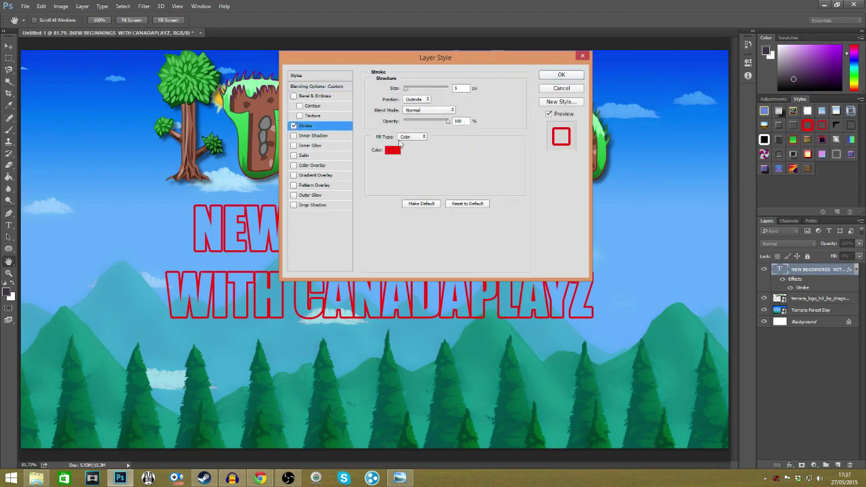
{"action": "mouse_move", "coordinate": [397, 62]}
{"action": "left_mouse_down"}
{"action": "mouse_move", "coordinate": [580, 212]}
{"action": "mouse_move", "coordinate": [718, 207]}
{"action": "mouse_move", "coordinate": [693, 134]}
{"action": "mouse_move", "coordinate": [158, 100]}
{"action": "mouse_move", "coordinate": [124, 258]}
{"action": "mouse_move", "coordinate": [78, 176]}
{"action": "mouse_move", "coordinate": [65, 17]}
{"action": "mouse_move", "coordinate": [29, 40]}
{"action": "left_mouse_up"}
{"action": "left_click", "coordinate": [23, 130]}
{"action": "mouse_move", "coordinate": [336, 173]}
{"action": "left_mouse_down"}
{"action": "mouse_move", "coordinate": [247, 197]}
{"action": "mouse_move", "coordinate": [118, 264]}
{"action": "left_mouse_up"}
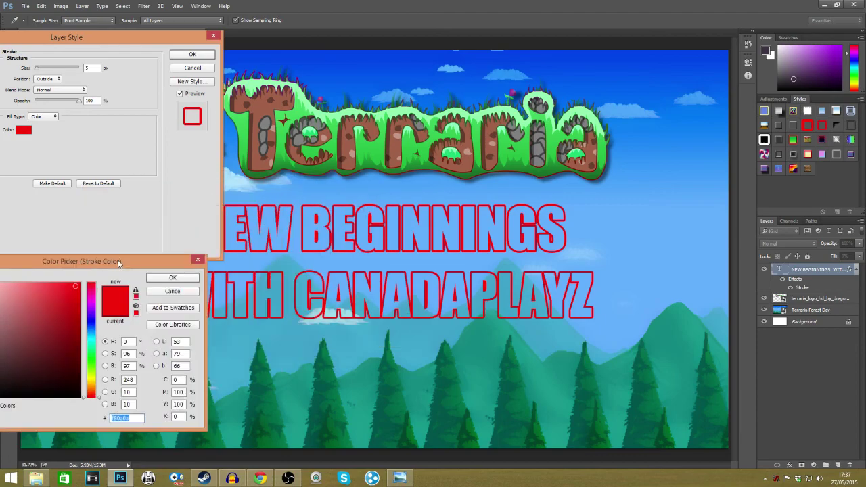
{"action": "left_click", "coordinate": [377, 148]}
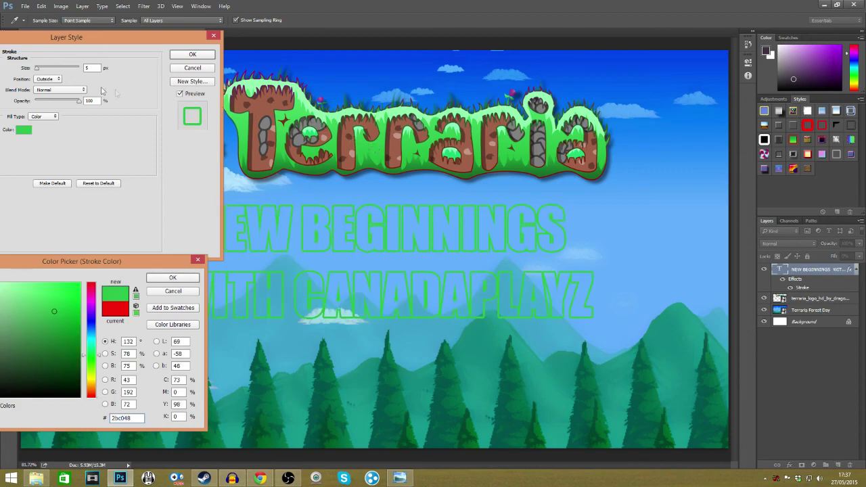
{"action": "left_click", "coordinate": [171, 278]}
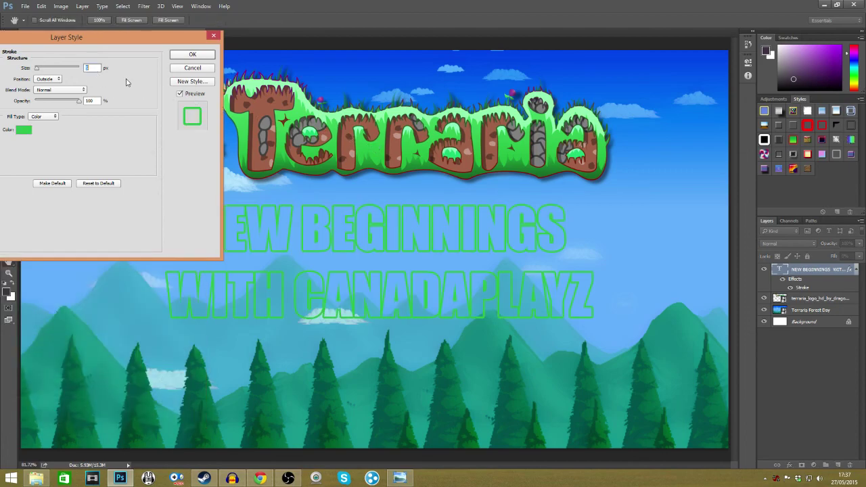
Step: Thicken the text's green stroke to about 10 px
{"action": "key", "text": "Up"}
{"action": "key", "text": "Up"}
{"action": "key", "text": "Up"}
{"action": "key", "text": "Up"}
{"action": "key", "text": "Up"}
{"action": "key", "text": "Up"}
Step: Add a Color Overlay in the brown sampled from the Terraria logo's lettering and enable Bevel & Emboss on the text
{"action": "left_click_drag", "start_coordinate": [98, 38], "coordinate": [237, 33]}
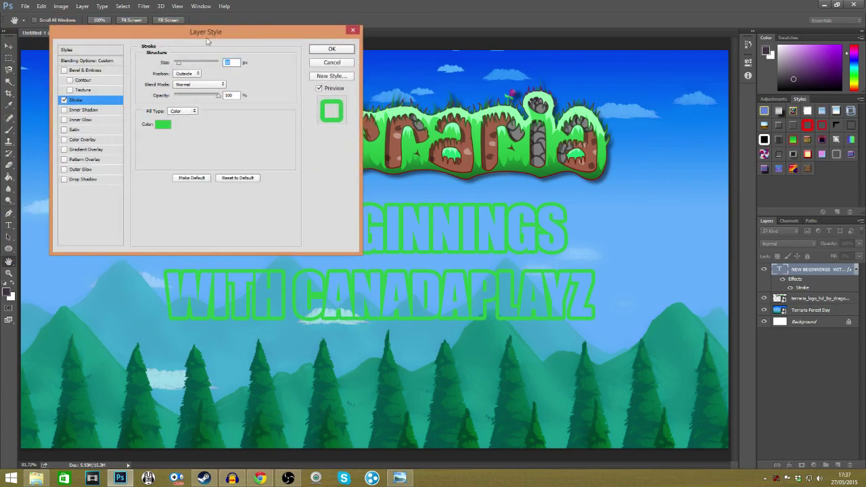
{"action": "left_click", "coordinate": [70, 140]}
{"action": "left_click", "coordinate": [236, 63]}
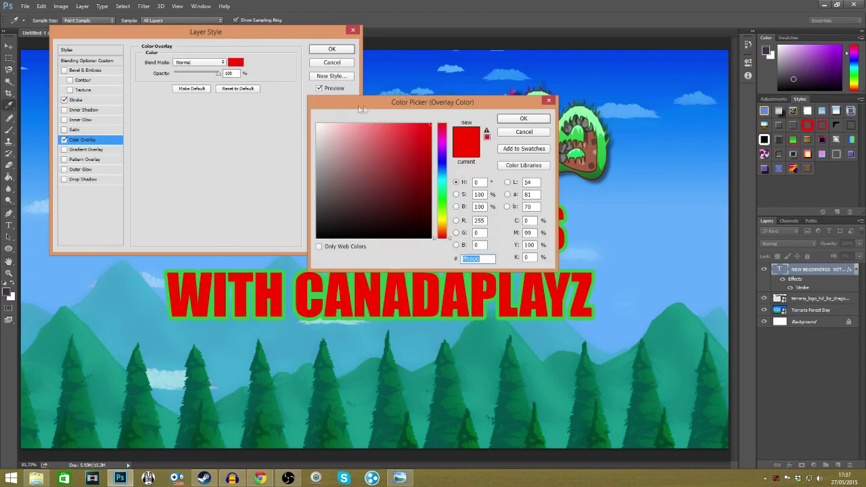
{"action": "left_click_drag", "start_coordinate": [391, 102], "coordinate": [139, 161]}
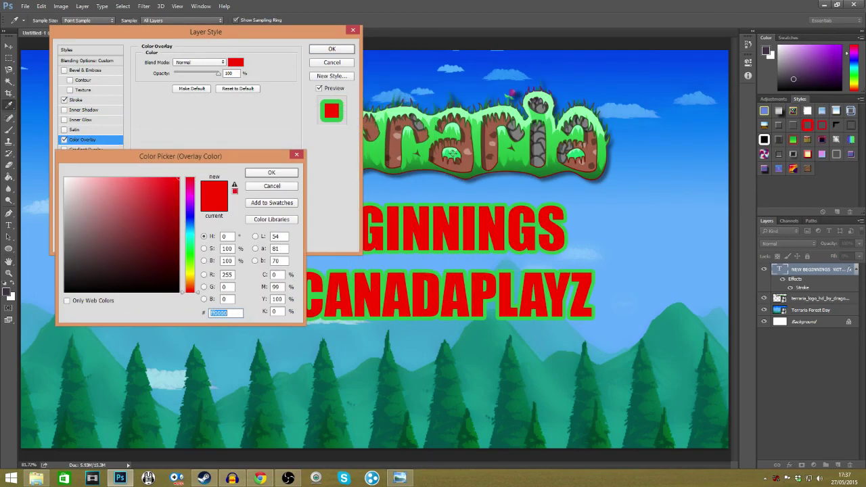
{"action": "left_click", "coordinate": [467, 166]}
{"action": "left_click", "coordinate": [272, 173]}
{"action": "left_click_drag", "start_coordinate": [287, 32], "coordinate": [253, 71]}
{"action": "left_click", "coordinate": [29, 101]}
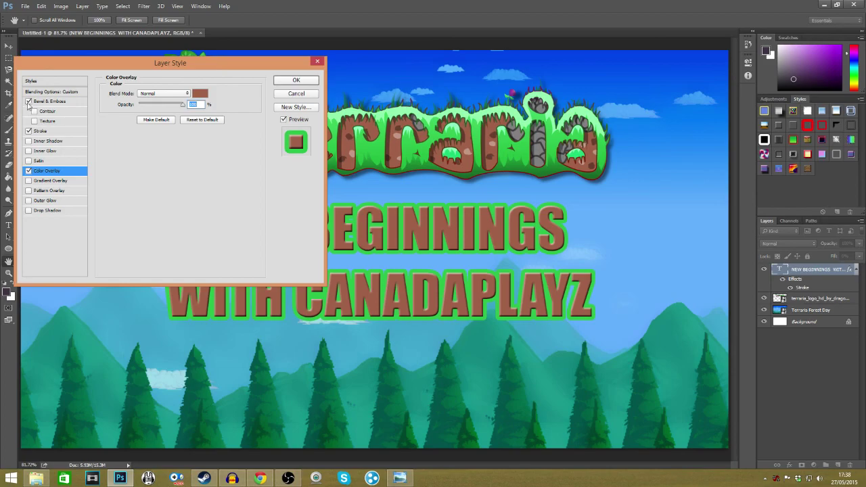
Step: Add a Normal-mode black drop shadow to the text with about 70% opacity, 19 px distance, 17% spread and 9 px size
{"action": "left_click_drag", "start_coordinate": [232, 65], "coordinate": [196, 4]}
{"action": "left_click", "coordinate": [25, 156]}
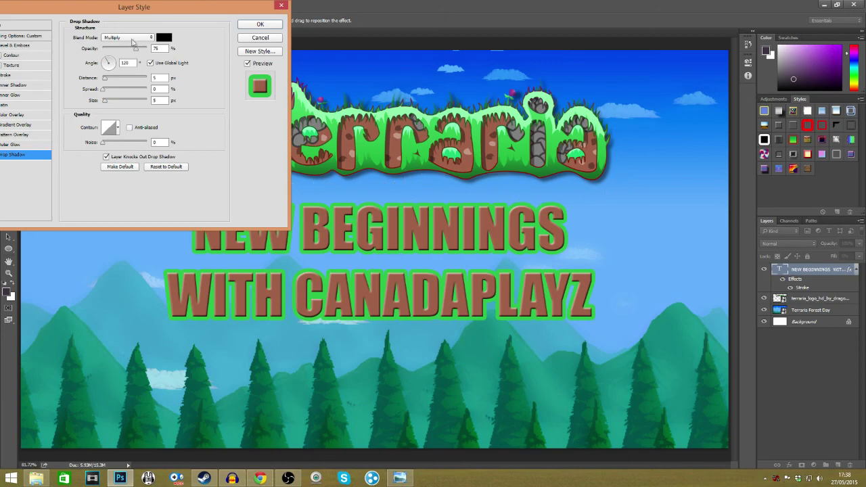
{"action": "left_click_drag", "start_coordinate": [96, 19], "coordinate": [76, 15]}
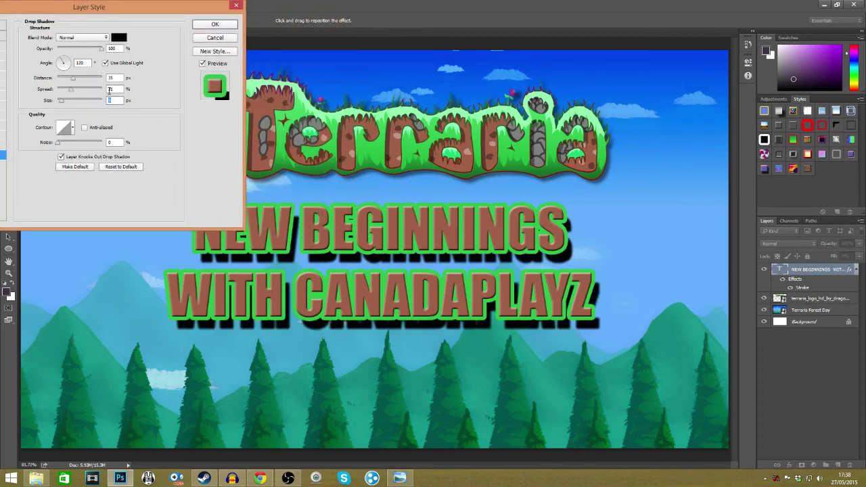
{"action": "left_click", "coordinate": [71, 90]}
{"action": "left_click_drag", "start_coordinate": [70, 90], "coordinate": [67, 81]}
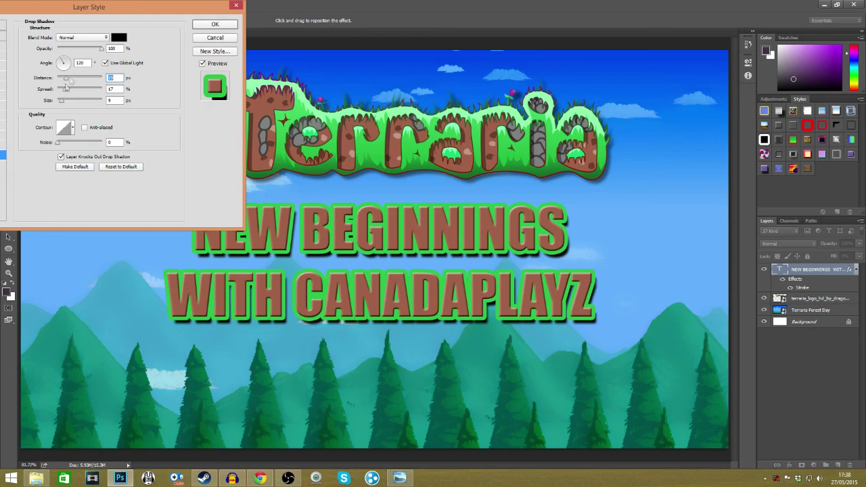
{"action": "left_click", "coordinate": [103, 50]}
{"action": "left_click_drag", "start_coordinate": [101, 51], "coordinate": [88, 52]}
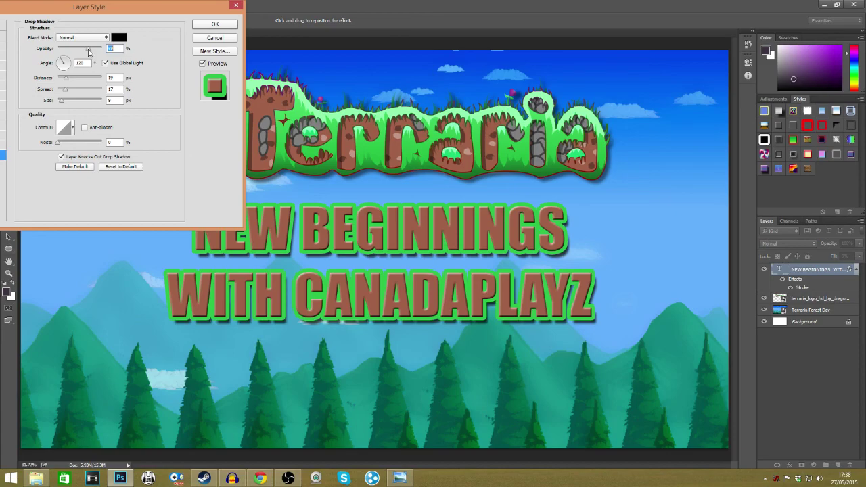
{"action": "key", "text": "Return"}
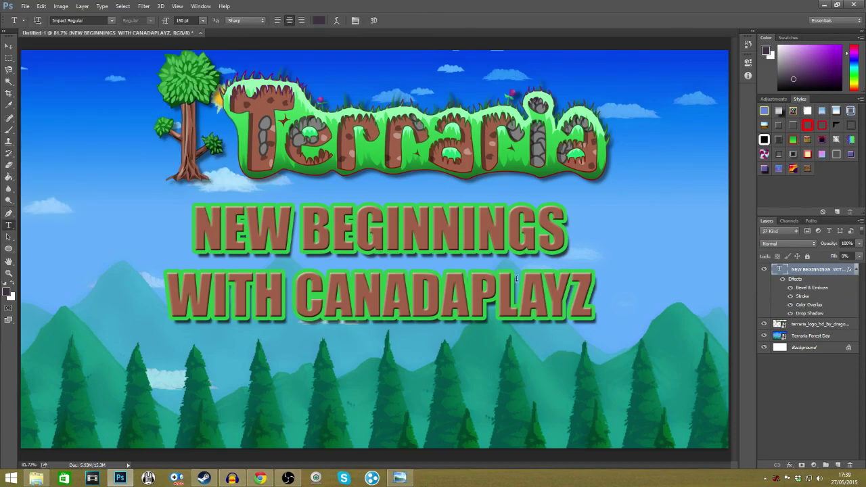